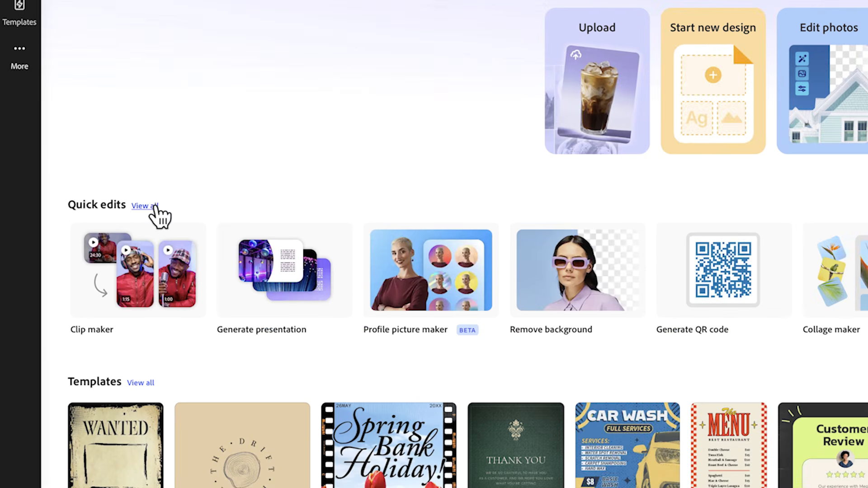
# Step: Browse all the quick actions for video and start the Clip maker
pyautogui.click(155, 206)
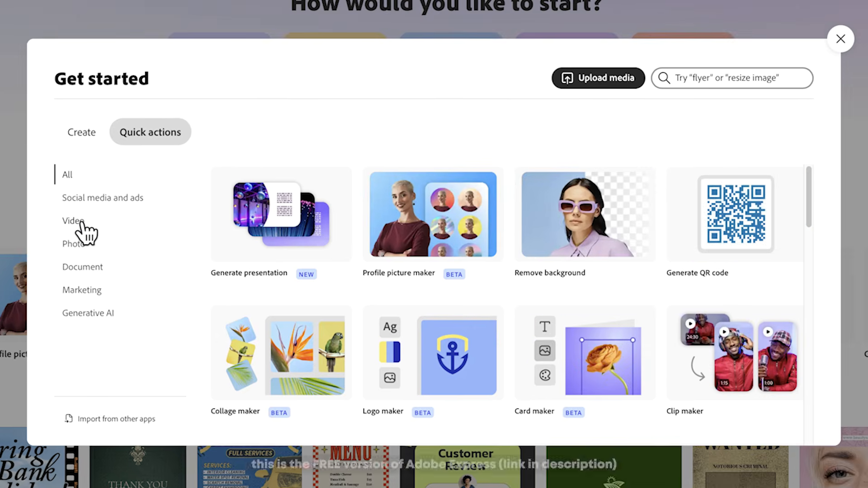
pyautogui.click(73, 221)
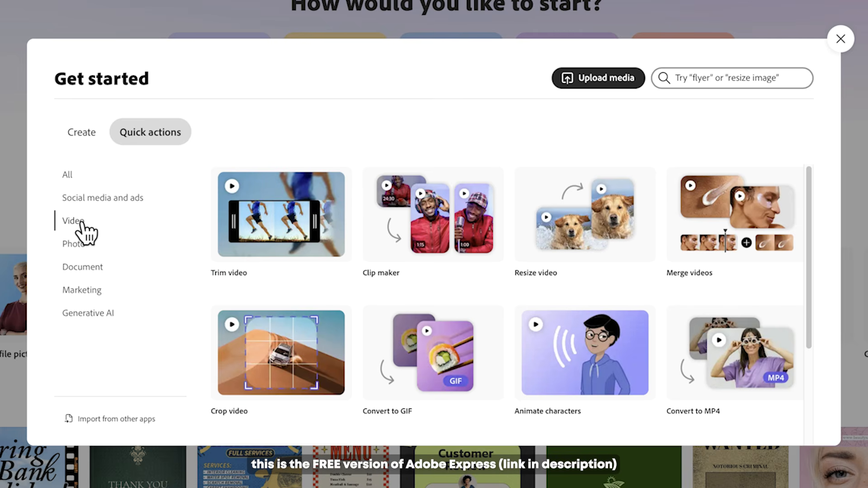
pyautogui.moveTo(810, 232)
pyautogui.mouseDown()
pyautogui.moveTo(813, 321)
pyautogui.moveTo(807, 229)
pyautogui.mouseUp()
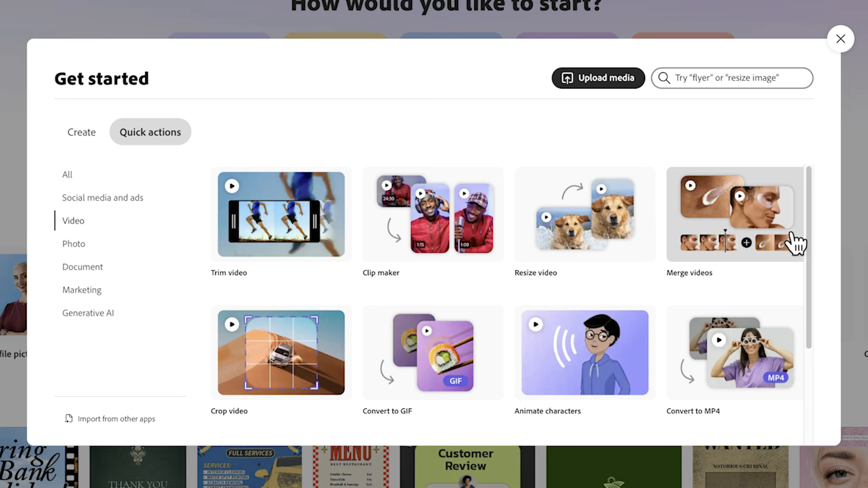
pyautogui.click(425, 265)
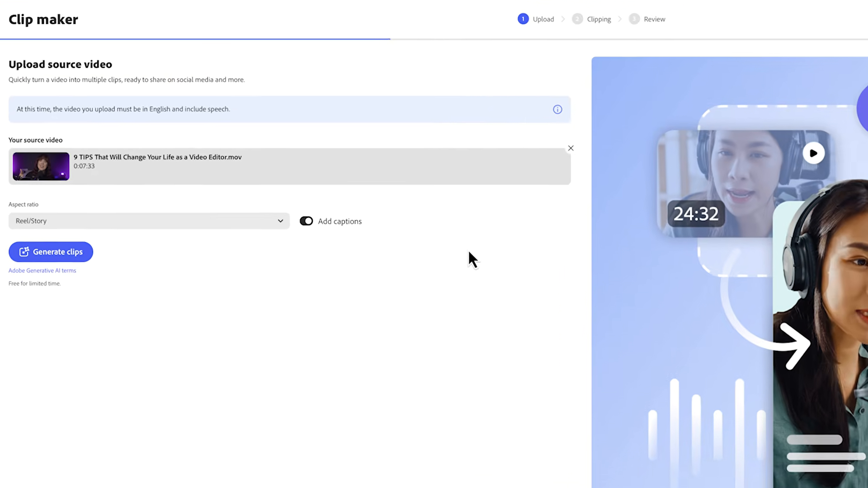
# Step: Keep the Reel/Story aspect ratio with captions on and generate clips from the source video
pyautogui.click(50, 221)
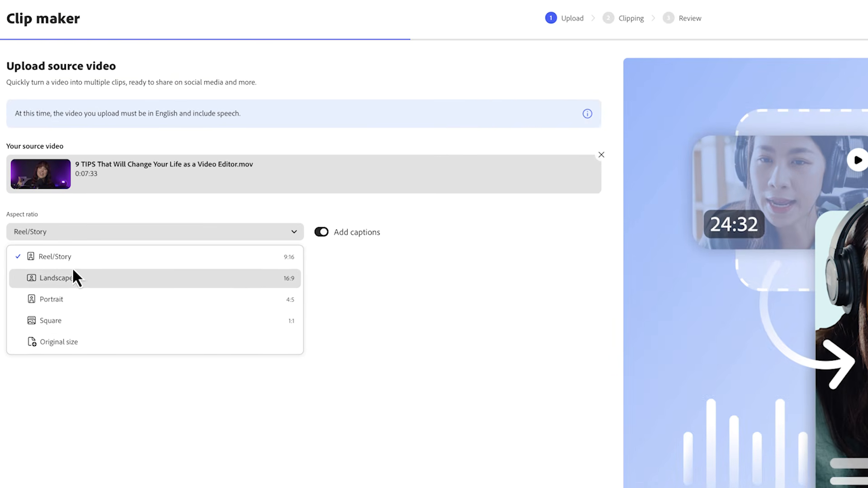
pyautogui.click(146, 267)
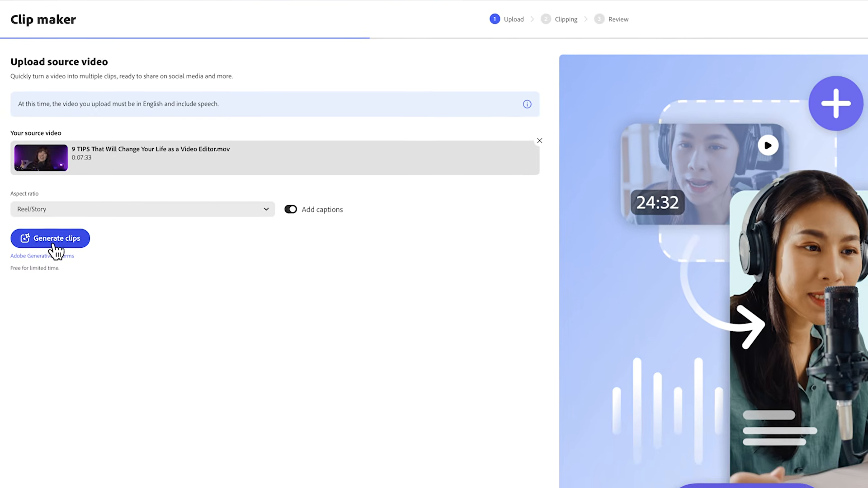
pyautogui.click(52, 258)
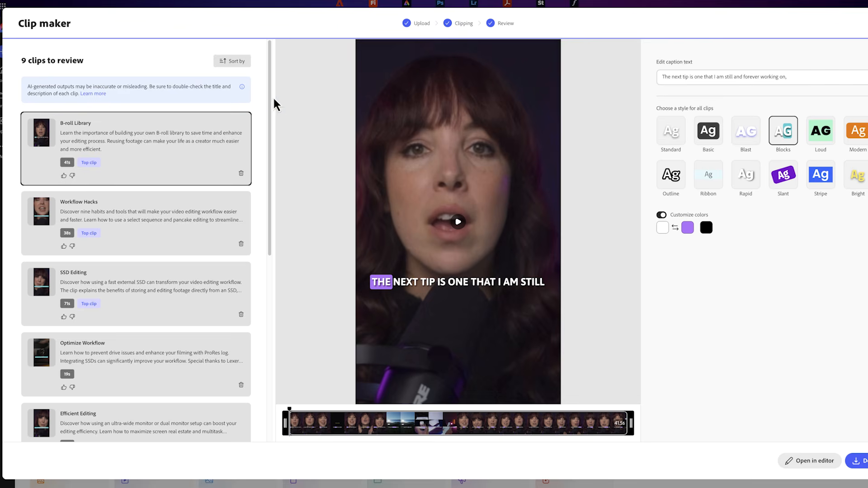
# Step: Review the generated Workflow Hacks clip, scrubbing through its preview to check the framing and captions
pyautogui.moveTo(273, 100); pyautogui.dragTo(267, 139)
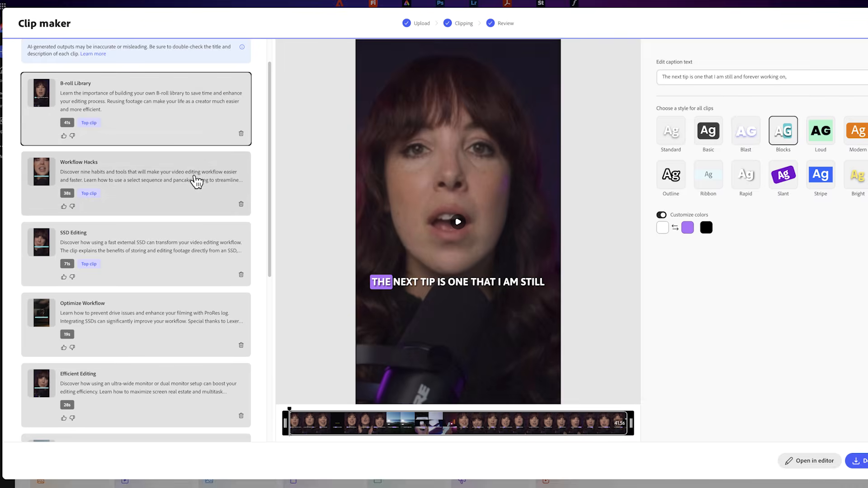
pyautogui.click(197, 181)
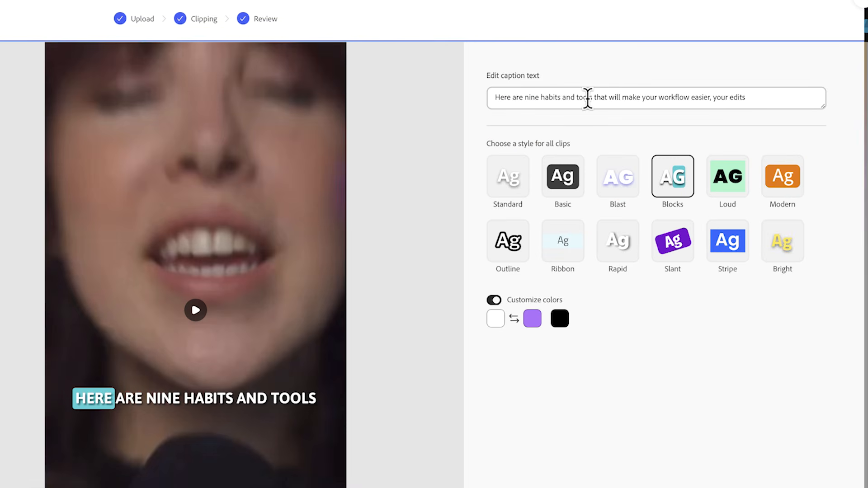
pyautogui.click(653, 194)
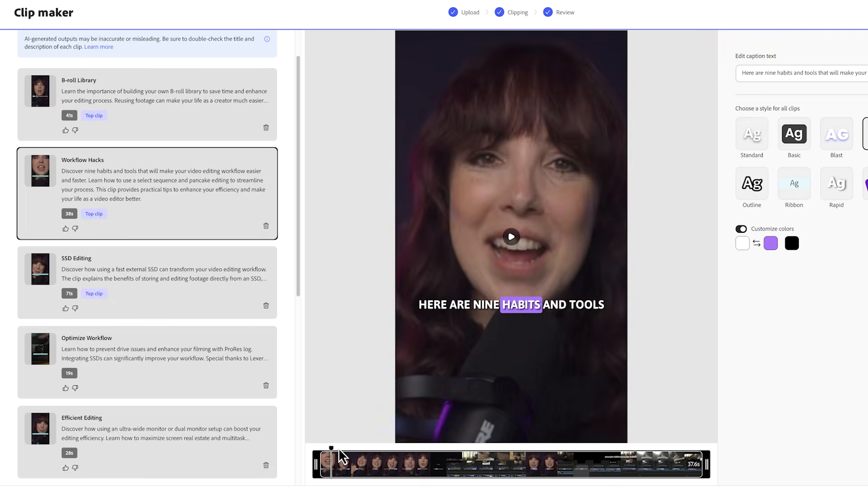
pyautogui.moveTo(329, 457); pyautogui.dragTo(538, 448)
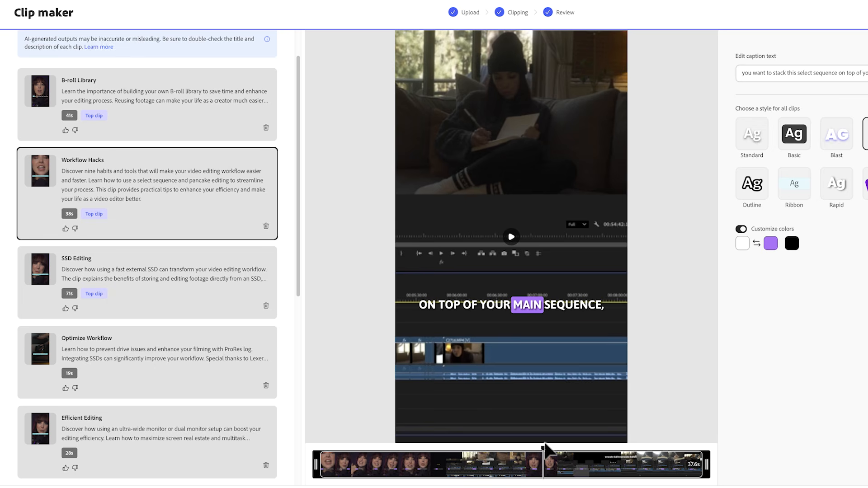
pyautogui.moveTo(546, 451)
pyautogui.mouseDown()
pyautogui.moveTo(504, 457)
pyautogui.moveTo(552, 454)
pyautogui.mouseUp()
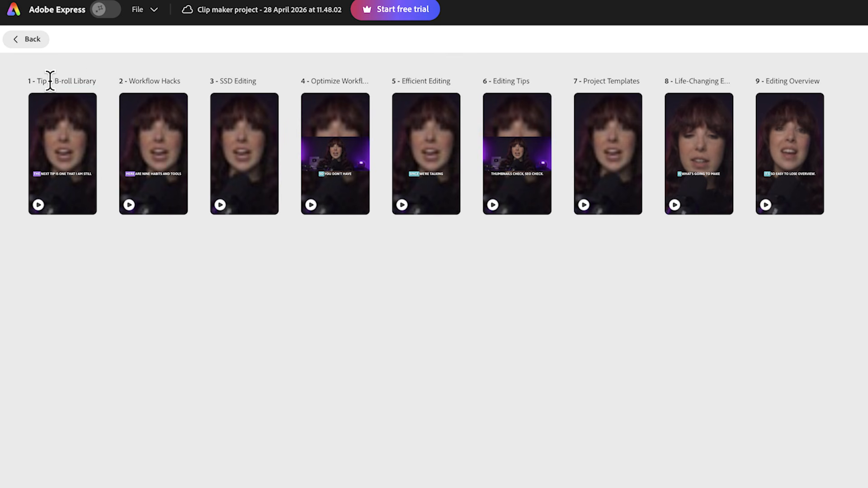
# Step: Rename the second clip's page as "Tip 2: Workflow Hacks" and open it for editing
pyautogui.click(130, 79)
pyautogui.write('Tip 2:')
pyautogui.doubleClick(147, 149)
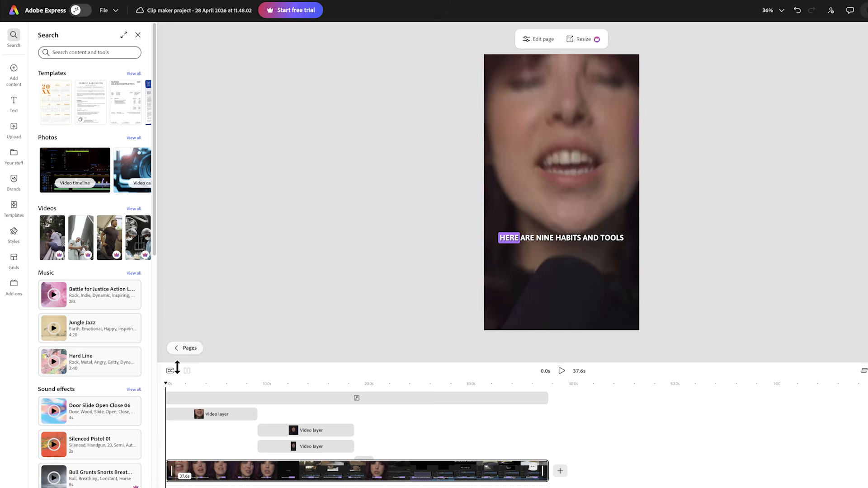
# Step: Scrub the clip to 4.9 s, enlarge the timeline area and inspect the separate layers that make up the clip
pyautogui.moveTo(171, 388); pyautogui.dragTo(218, 389)
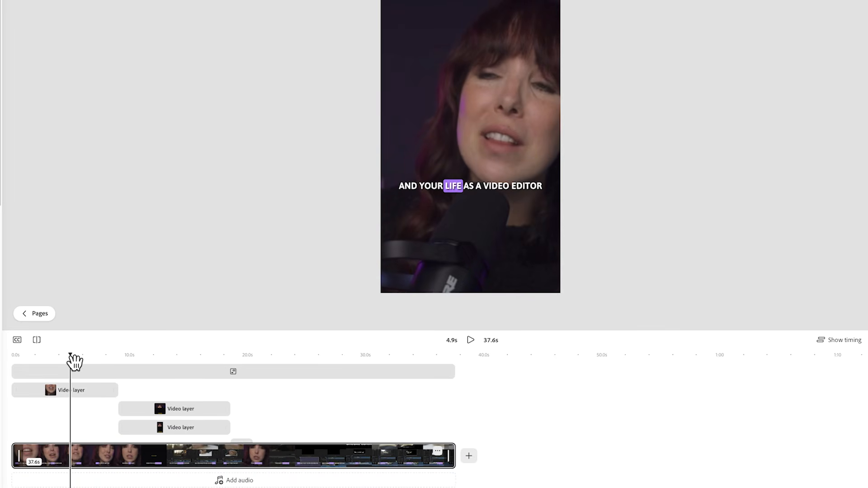
pyautogui.moveTo(77, 337); pyautogui.dragTo(78, 211)
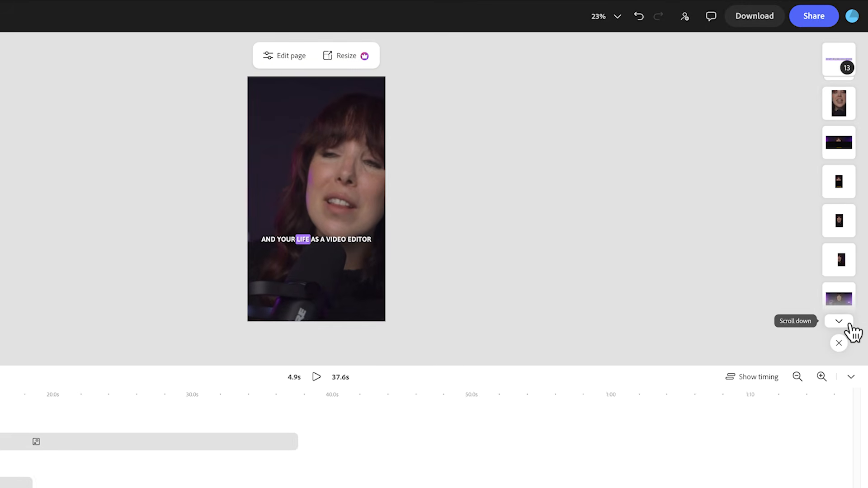
pyautogui.click(850, 325)
pyautogui.click(851, 325)
pyautogui.moveTo(842, 199); pyautogui.dragTo(848, 120)
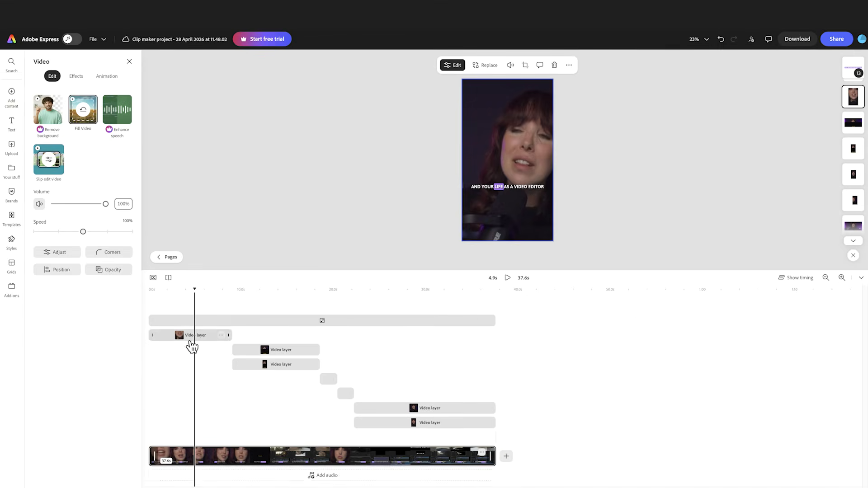
pyautogui.click(190, 338)
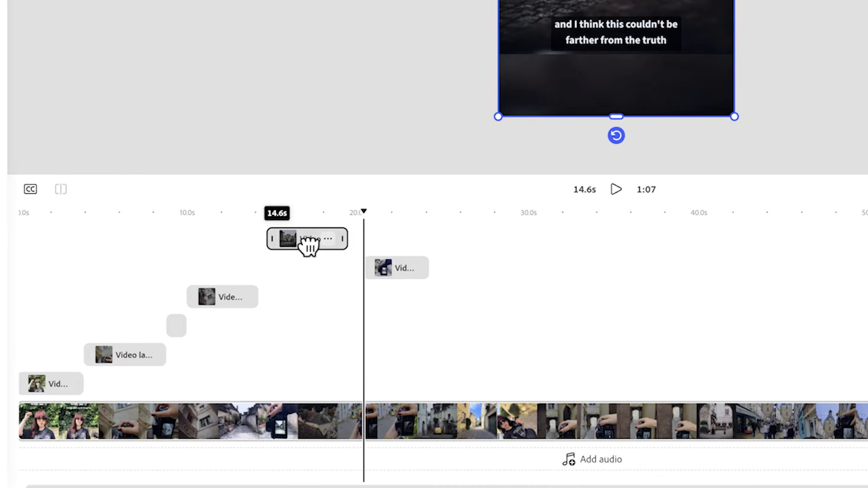
# Step: Split the Workflow Hacks clip at 8.0 s and delete the section before the cut
pyautogui.moveTo(309, 246); pyautogui.dragTo(302, 246)
pyautogui.moveTo(393, 272)
pyautogui.mouseDown()
pyautogui.moveTo(380, 271)
pyautogui.moveTo(402, 268)
pyautogui.moveTo(389, 269)
pyautogui.mouseUp()
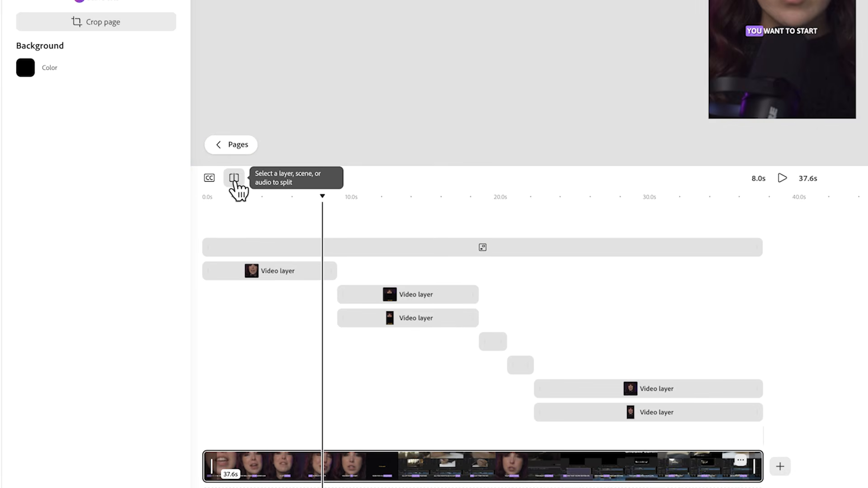
pyautogui.press('s')
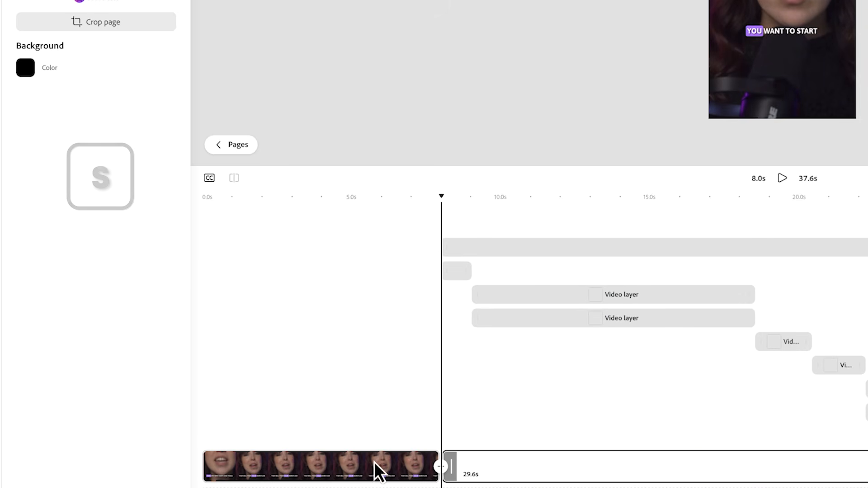
pyautogui.click(373, 462)
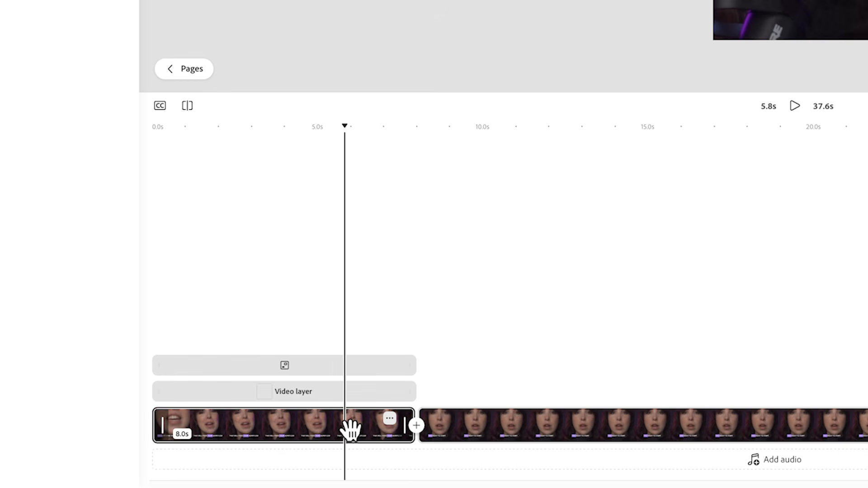
pyautogui.press('Delete')
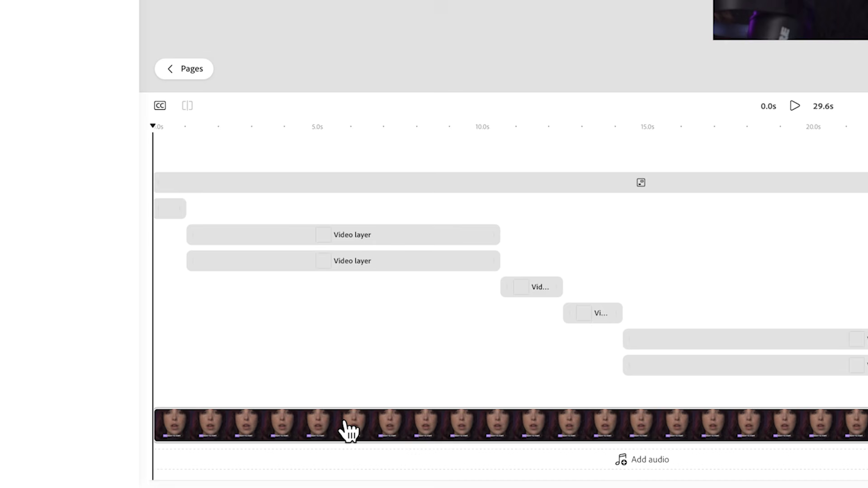
# Step: Select the caption layer in the trimmed clip and display the Generate captions options
pyautogui.click(350, 431)
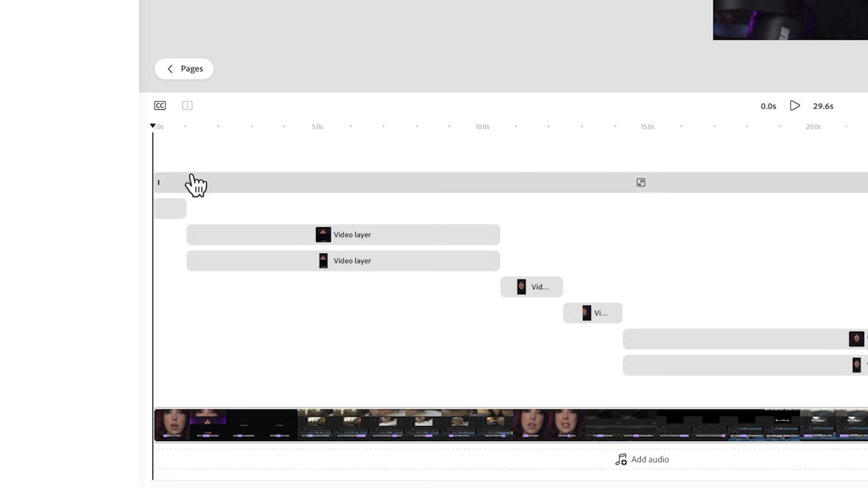
pyautogui.click(181, 180)
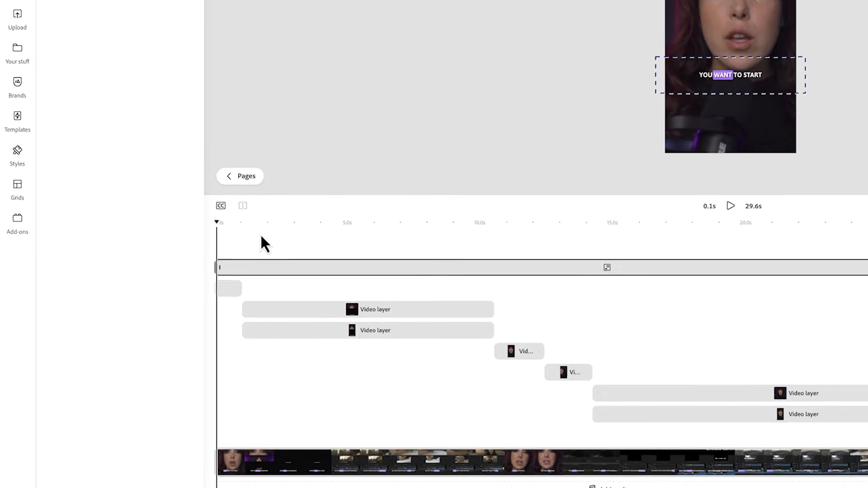
pyautogui.click(236, 193)
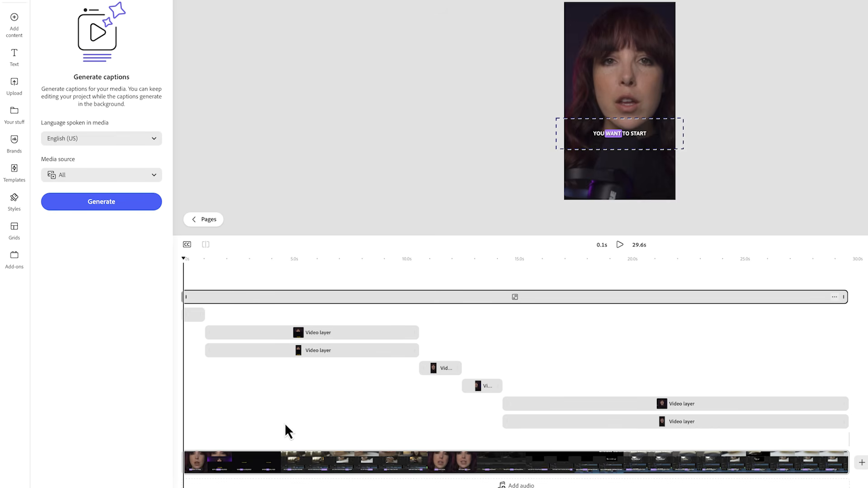
# Step: Select the short video layer at the clip's start and examine its light, color and detail adjustments
pyautogui.click(190, 311)
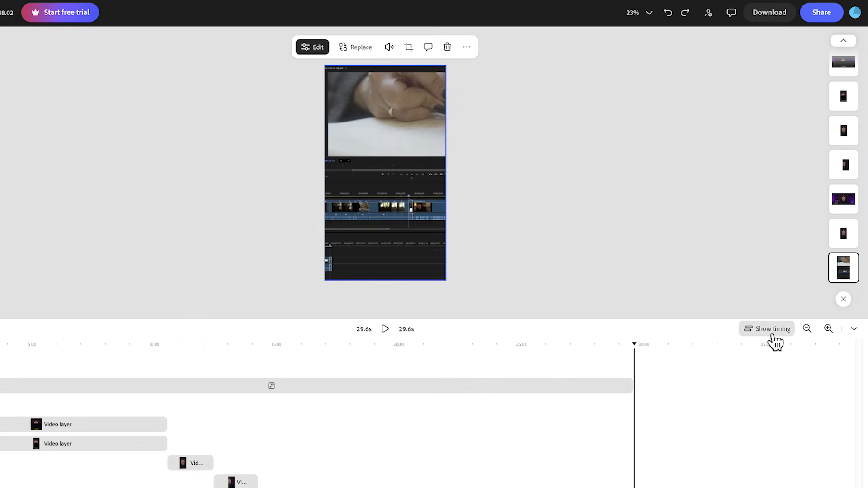
pyautogui.click(770, 333)
pyautogui.click(752, 303)
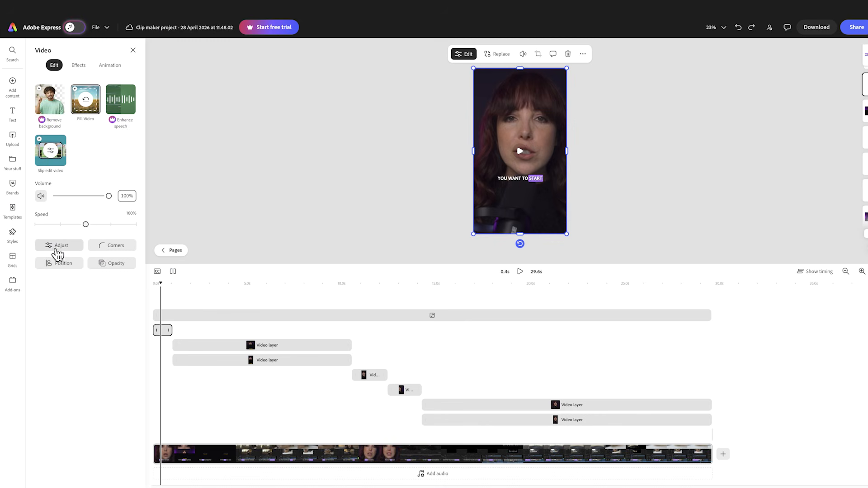
pyautogui.click(60, 246)
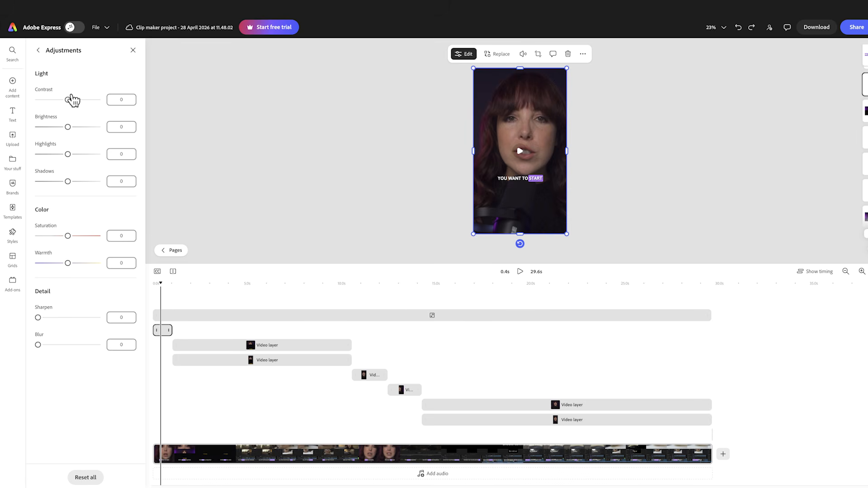
pyautogui.click(38, 51)
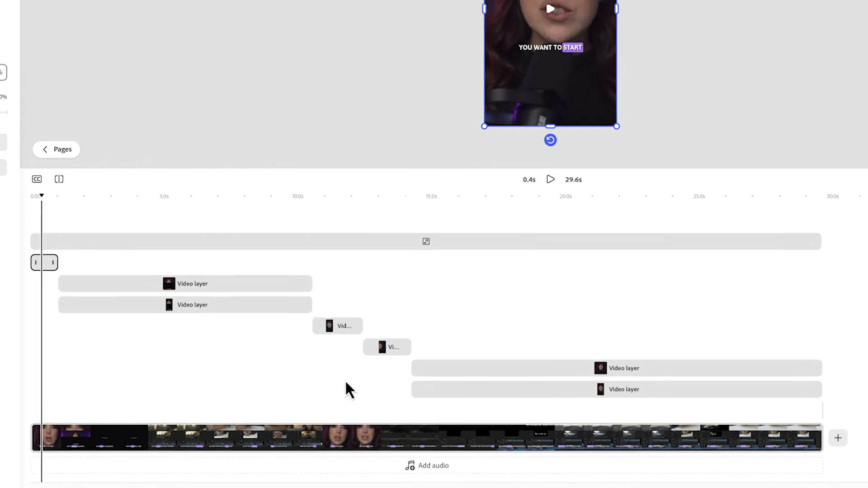
# Step: Browse the music library and add an audio track to the clip
pyautogui.click(433, 469)
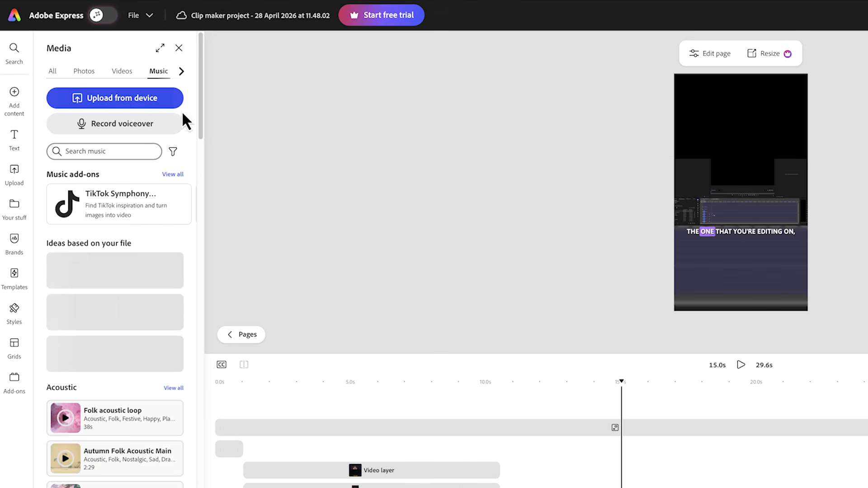
pyautogui.moveTo(200, 119); pyautogui.dragTo(211, 192)
pyautogui.click(116, 354)
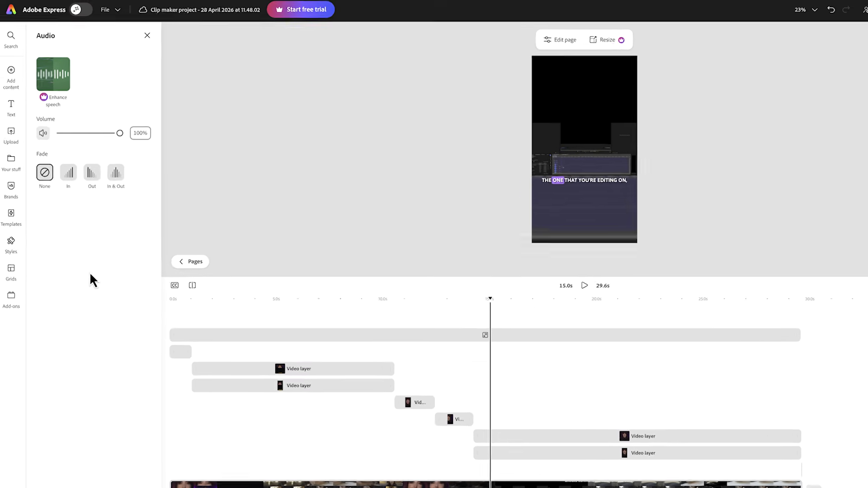